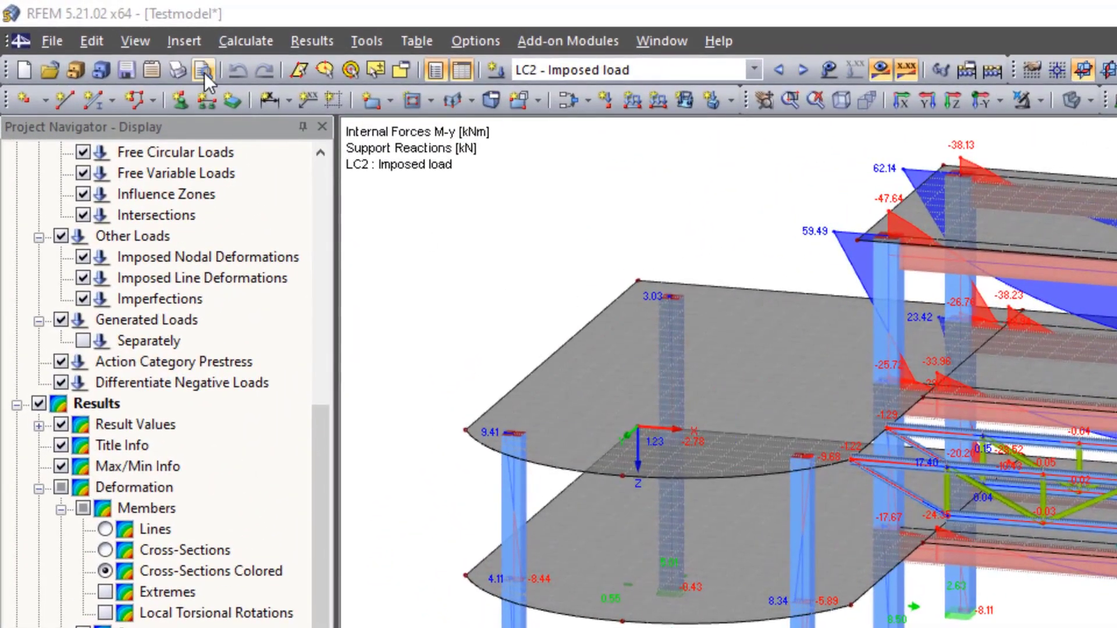
- Open the printout report, add table 2.3 Combination Expressions to its selection, and expand Load Cases and Combinations in the report tree
{"action": "left_click", "coordinate": [204, 72]}
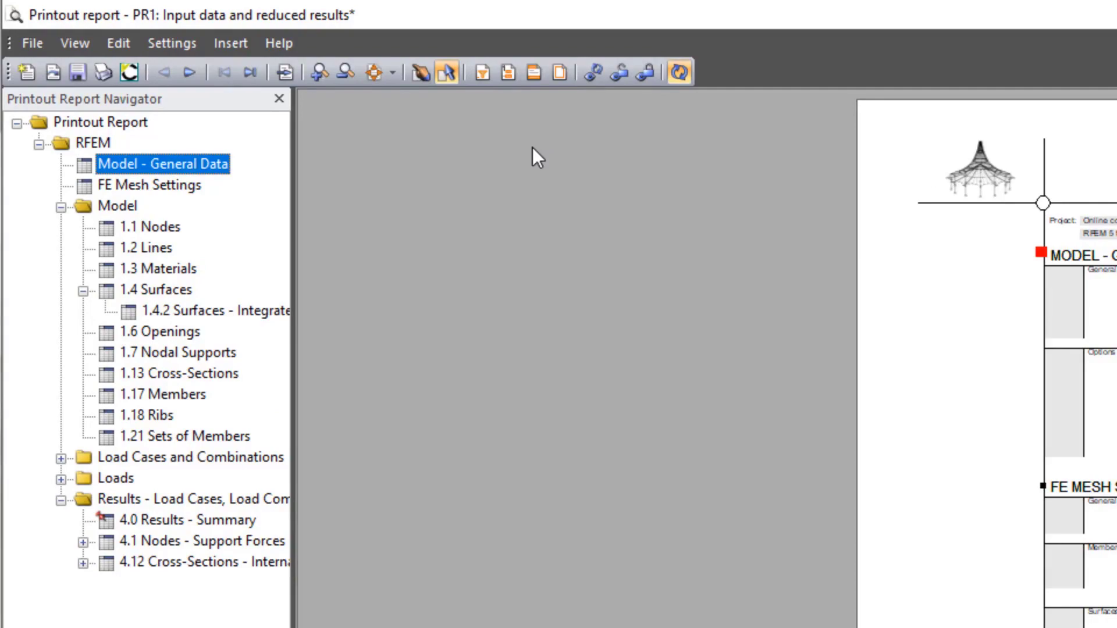
{"action": "left_click", "coordinate": [488, 81]}
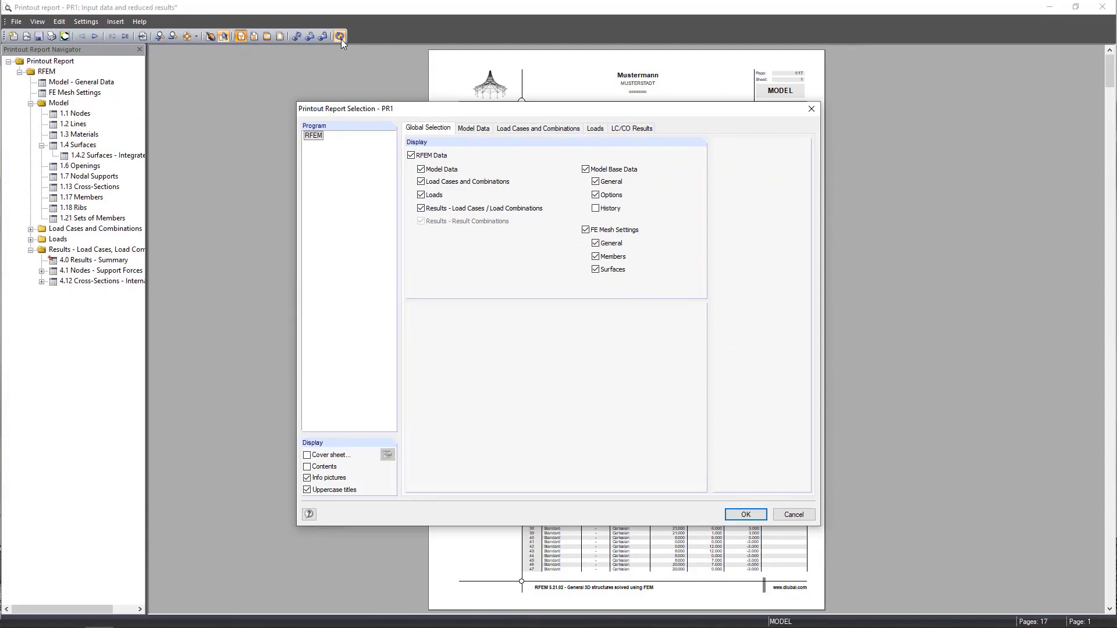
{"action": "left_click", "coordinate": [537, 130]}
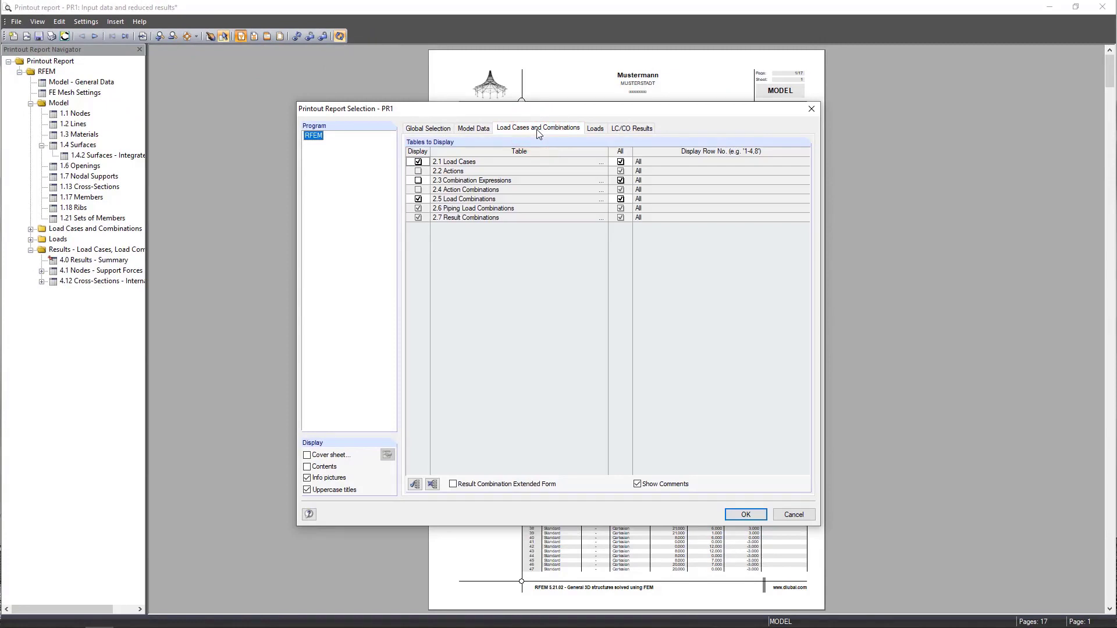
{"action": "left_click", "coordinate": [418, 180]}
{"action": "left_click", "coordinate": [746, 514]}
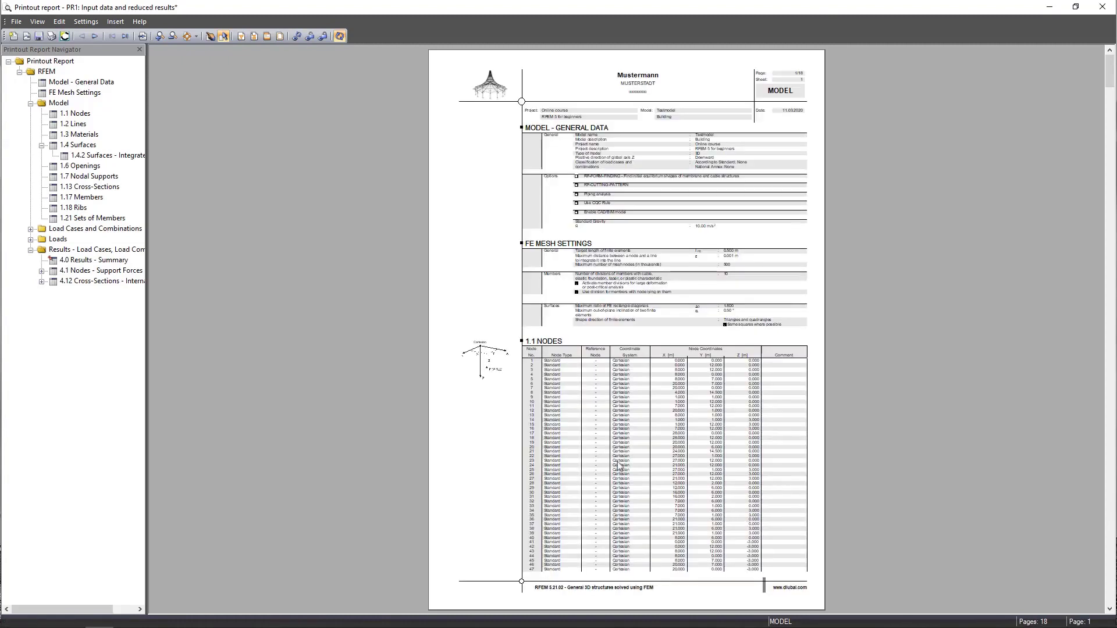
{"action": "left_click", "coordinate": [31, 230]}
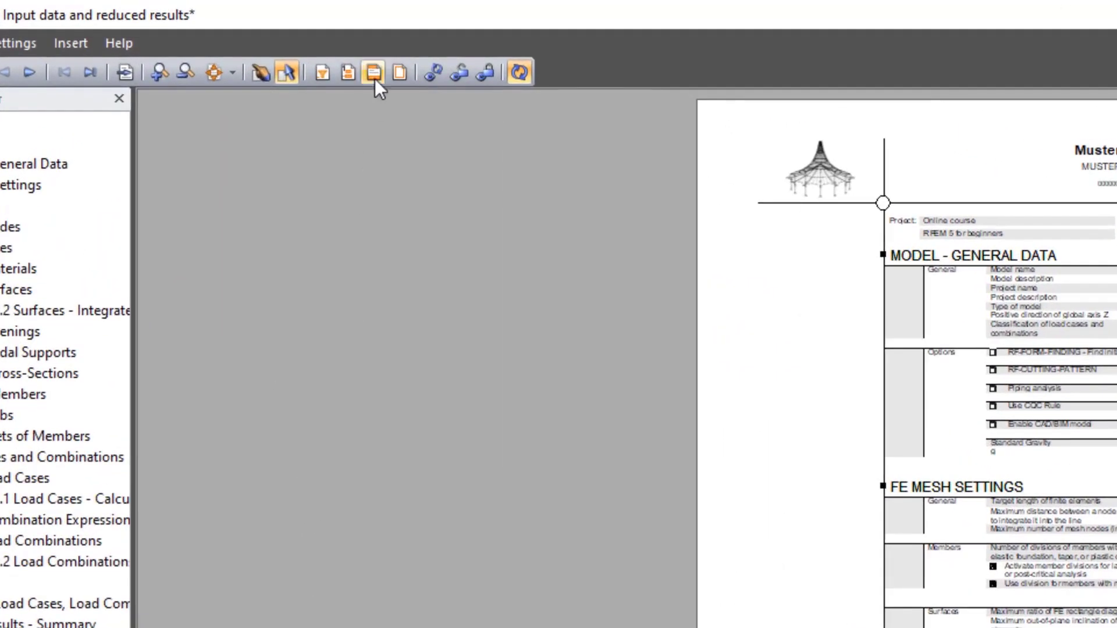
- Review and accept the printout report's header settings, then close the report and save it
{"action": "left_click", "coordinate": [375, 81]}
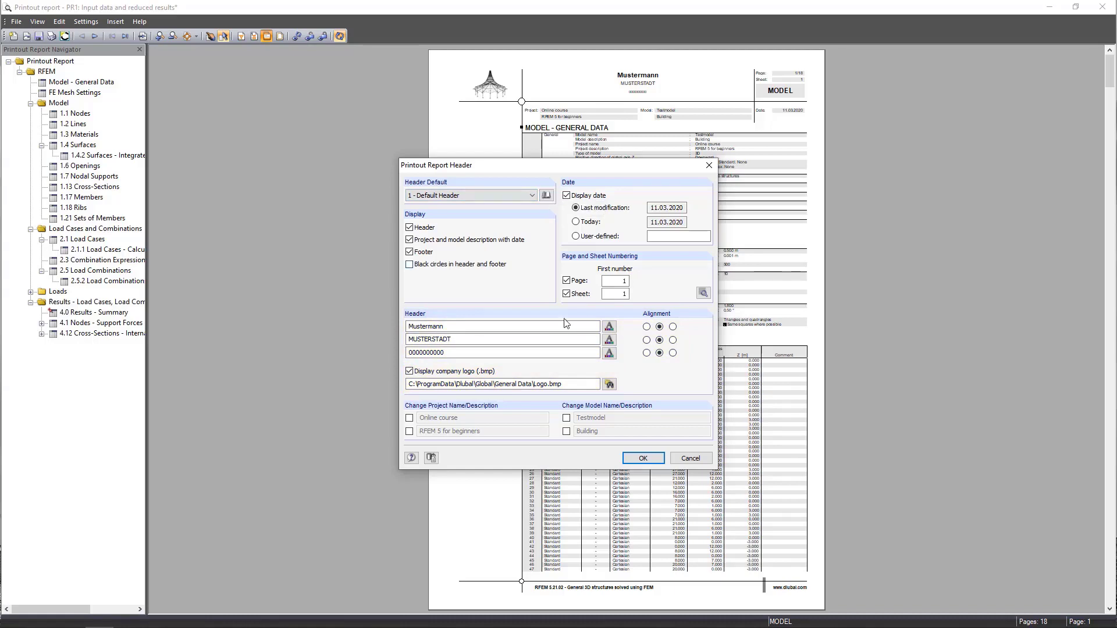
{"action": "left_click", "coordinate": [642, 458]}
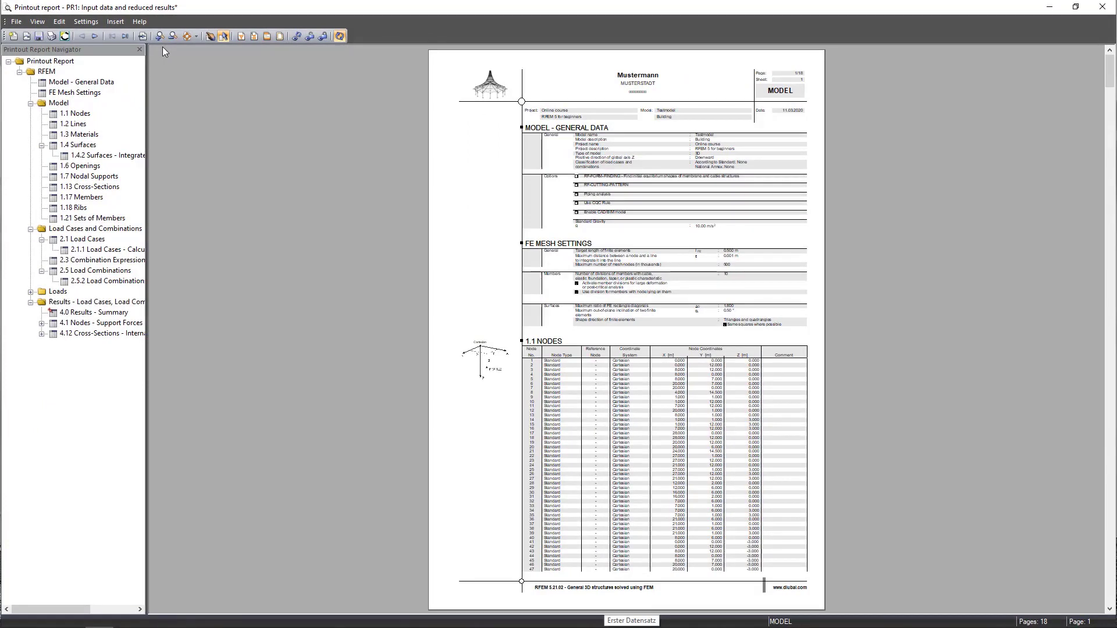
{"action": "left_click", "coordinate": [1102, 7]}
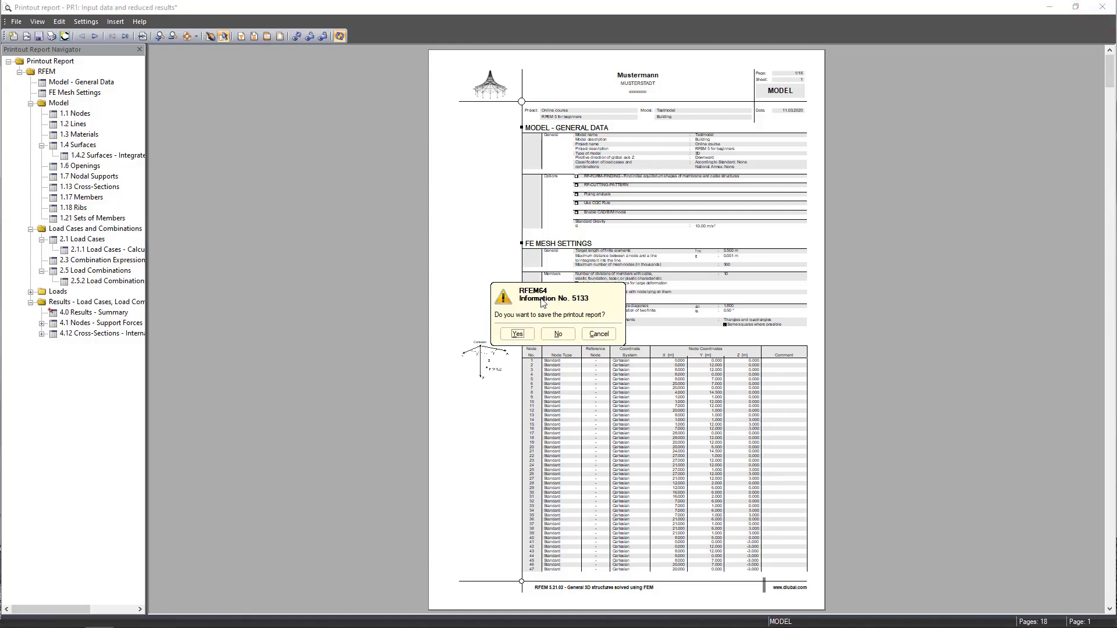
{"action": "left_click", "coordinate": [517, 335]}
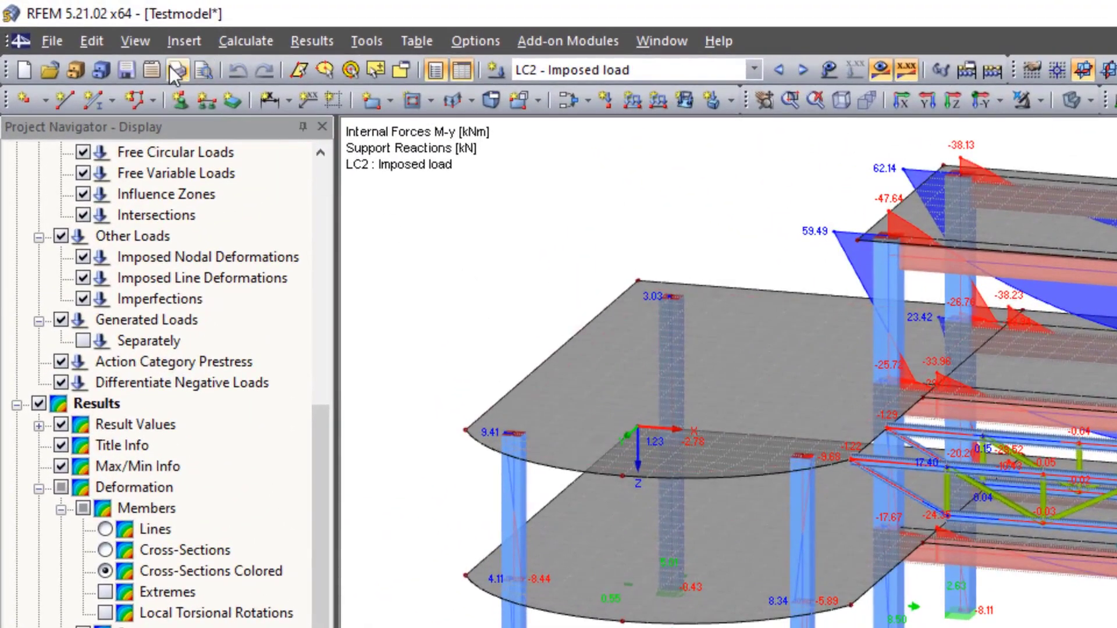
- Set the graphic printout to go to printout report PR1 as a mass print and open the mass print settings
{"action": "left_click", "coordinate": [176, 70]}
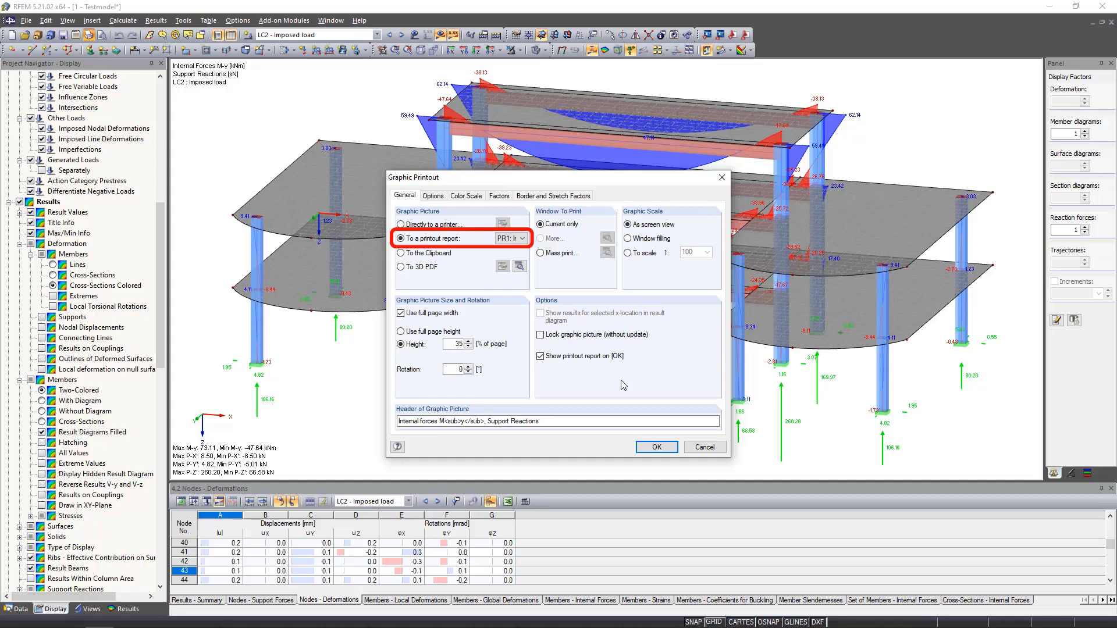
{"action": "left_click", "coordinate": [523, 238]}
{"action": "left_click", "coordinate": [524, 248]}
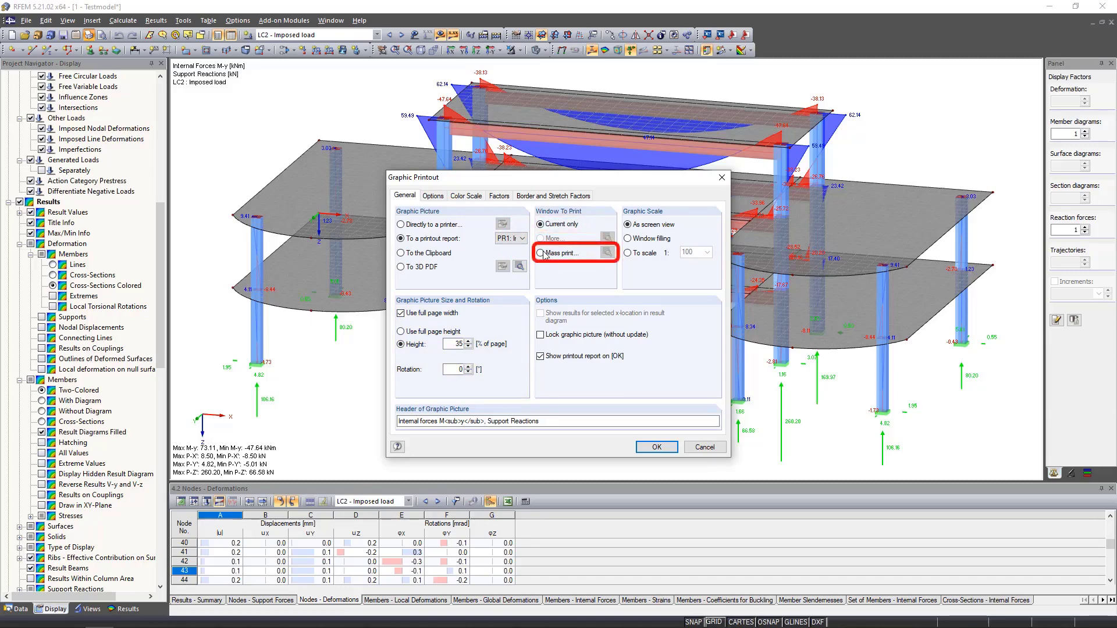
{"action": "left_click", "coordinate": [543, 253]}
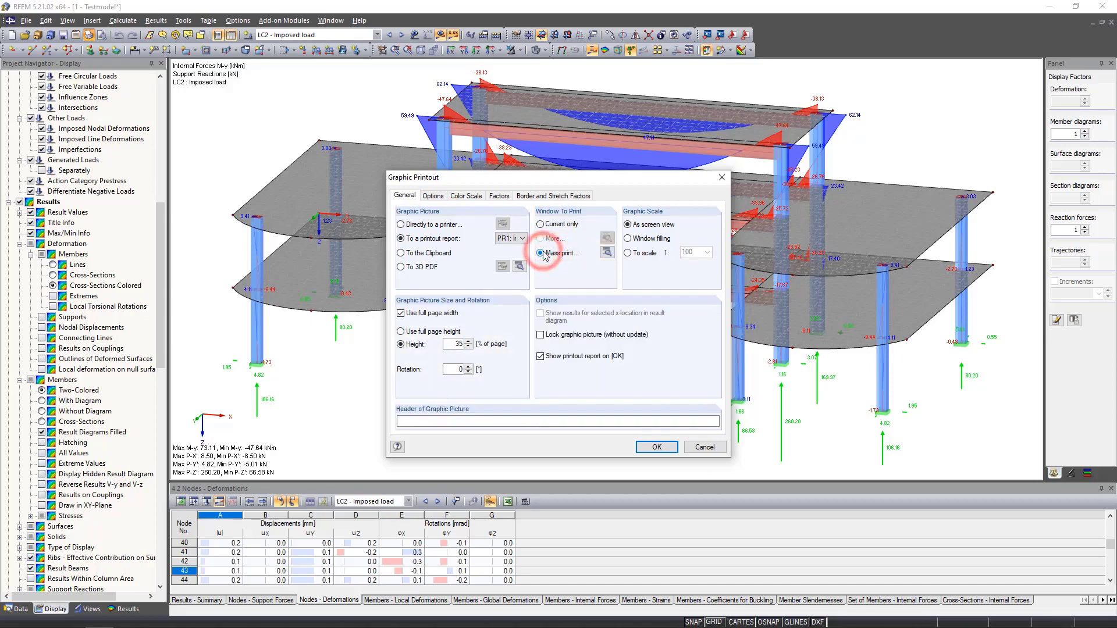
{"action": "left_click", "coordinate": [608, 254]}
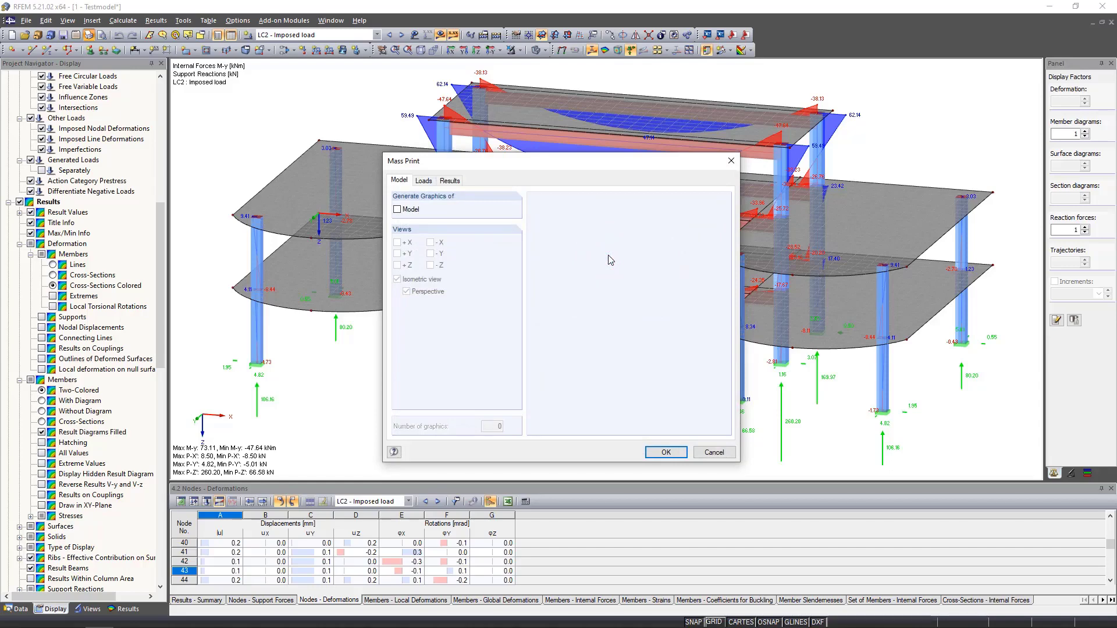
- Add the member internal forces N, V-z and M-z to the mass print results and generate the graphics in the printout report
{"action": "left_click", "coordinate": [457, 183]}
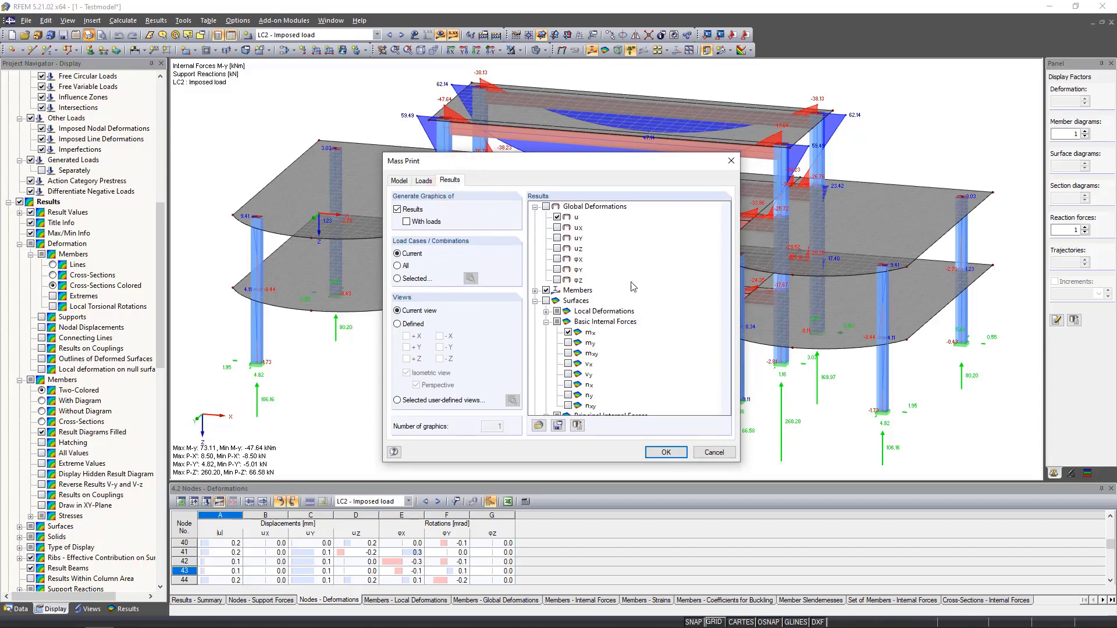
{"action": "scroll", "coordinate": [634, 287], "scroll_direction": "down", "scroll_amount": 3}
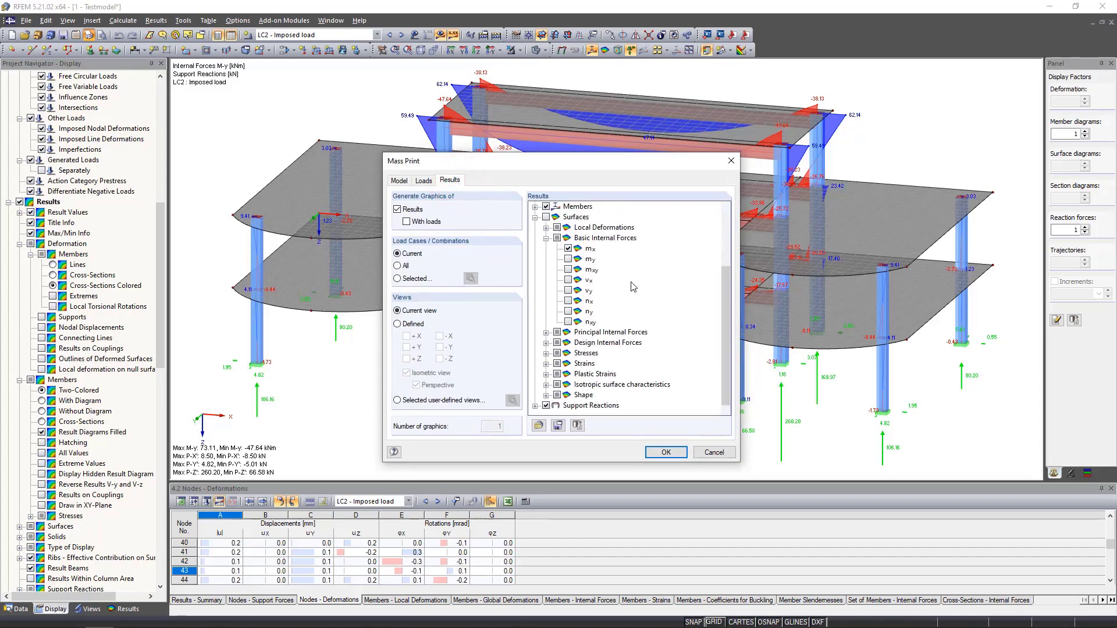
{"action": "left_click", "coordinate": [535, 207]}
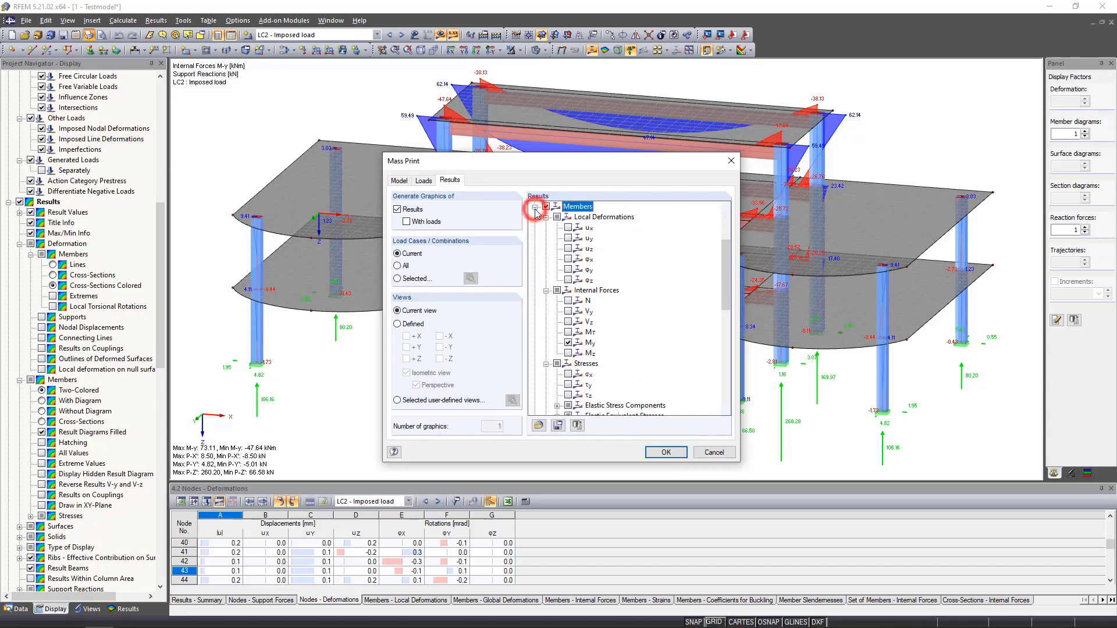
{"action": "left_click", "coordinate": [569, 301]}
{"action": "left_click", "coordinate": [568, 322]}
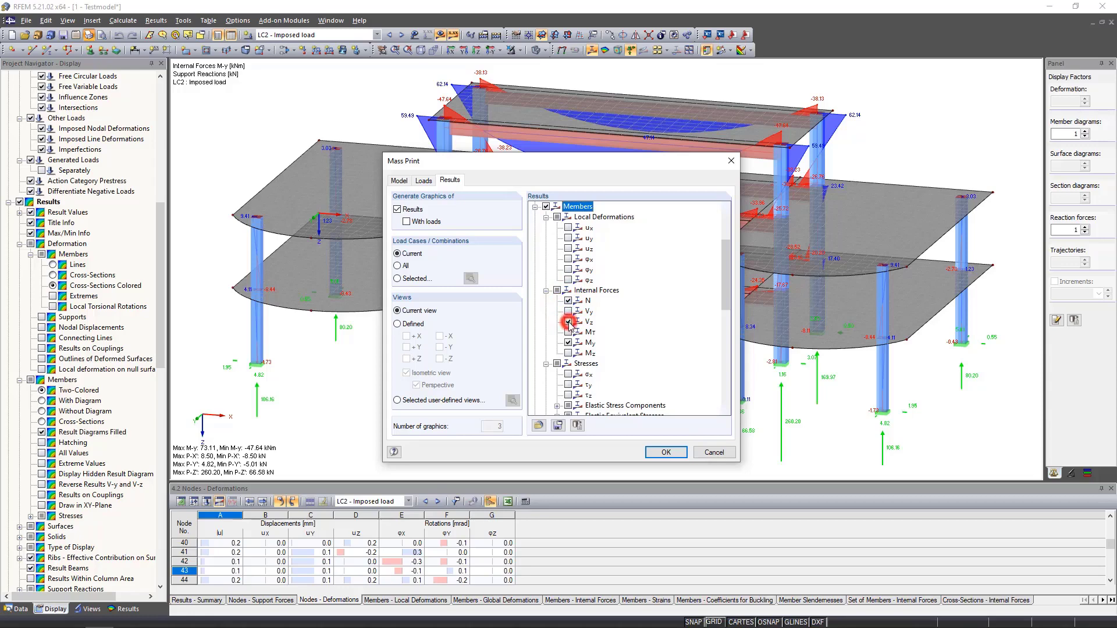
{"action": "left_click", "coordinate": [569, 353]}
{"action": "left_click", "coordinate": [678, 457]}
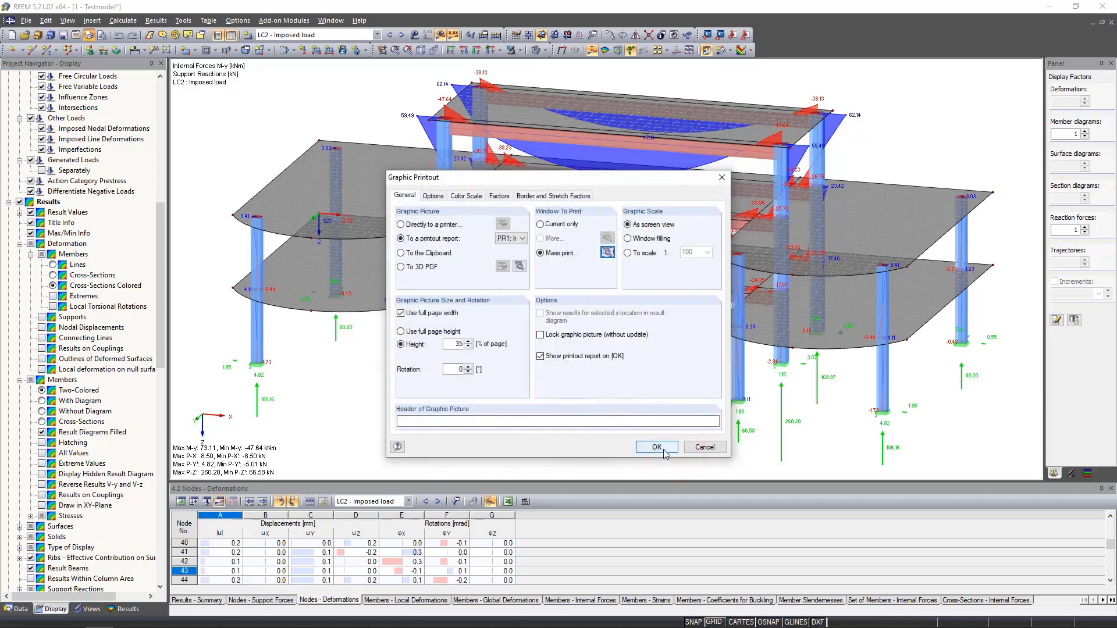
{"action": "left_click", "coordinate": [664, 452]}
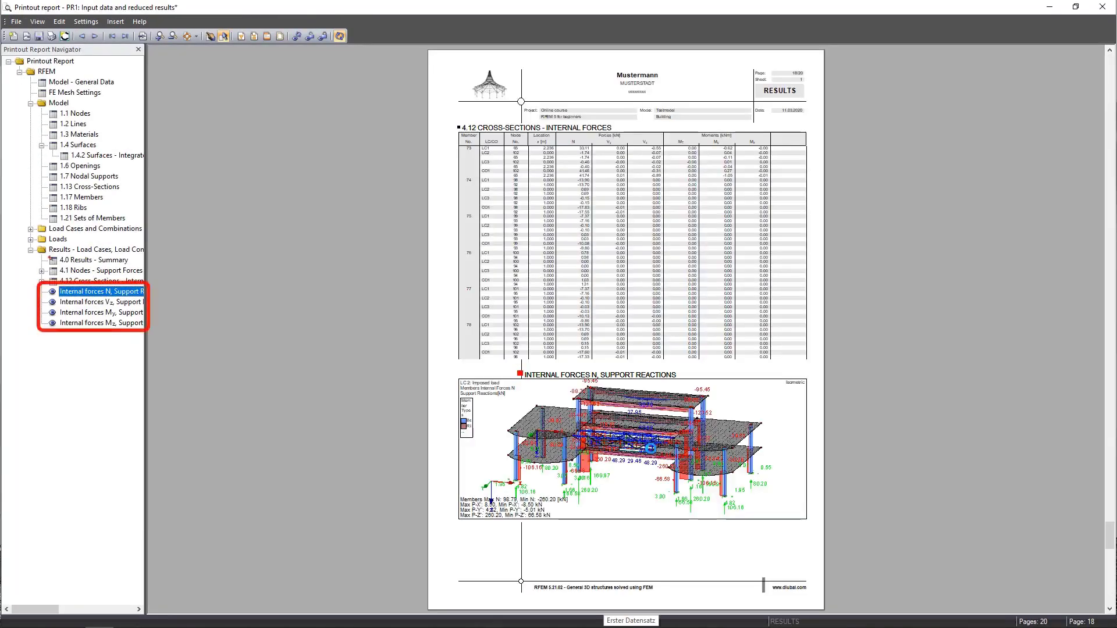
- Look through the V-z, M-y and M-z internal force graphics in the printout report
{"action": "left_click", "coordinate": [117, 303]}
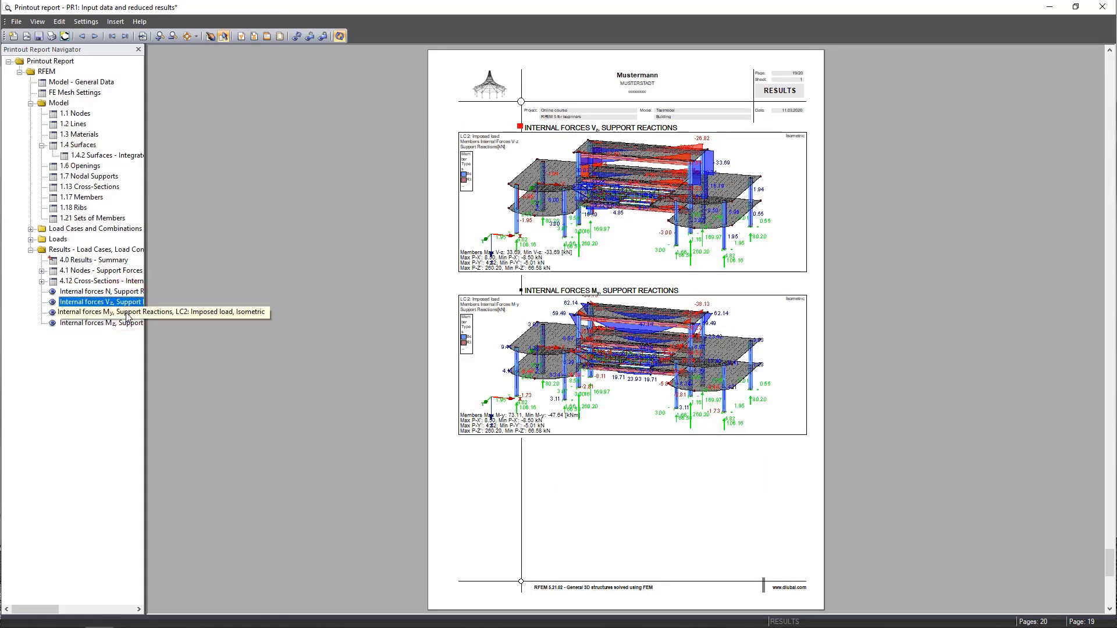
{"action": "left_click", "coordinate": [127, 313]}
{"action": "left_click", "coordinate": [124, 323]}
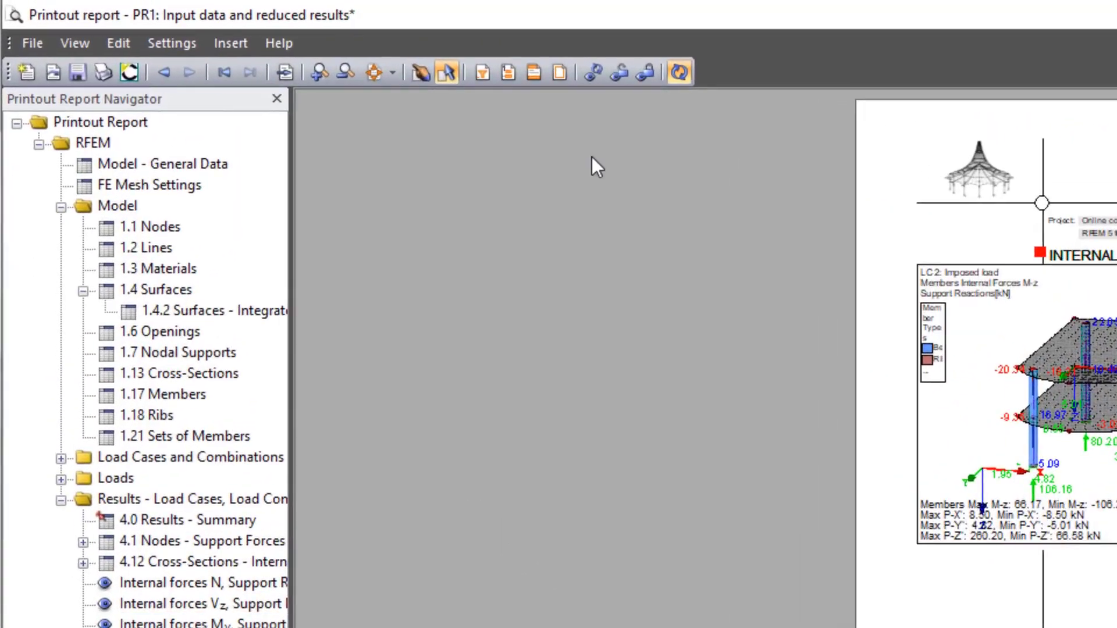
- Export the printout report to a PDF file named Testmodel
{"action": "left_click", "coordinate": [34, 43]}
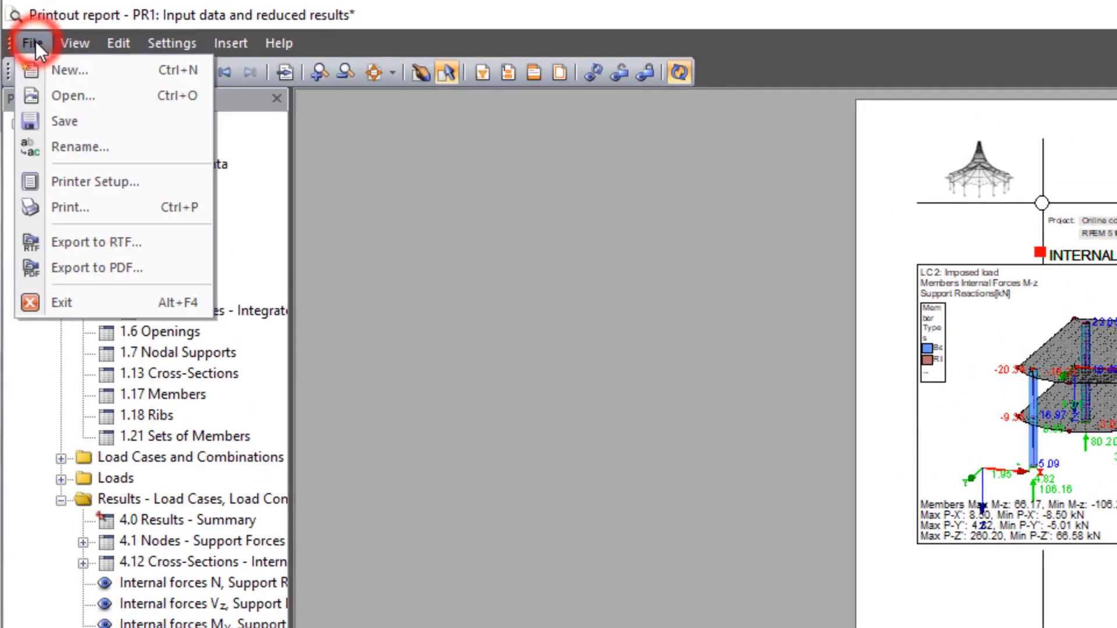
{"action": "left_click", "coordinate": [134, 269]}
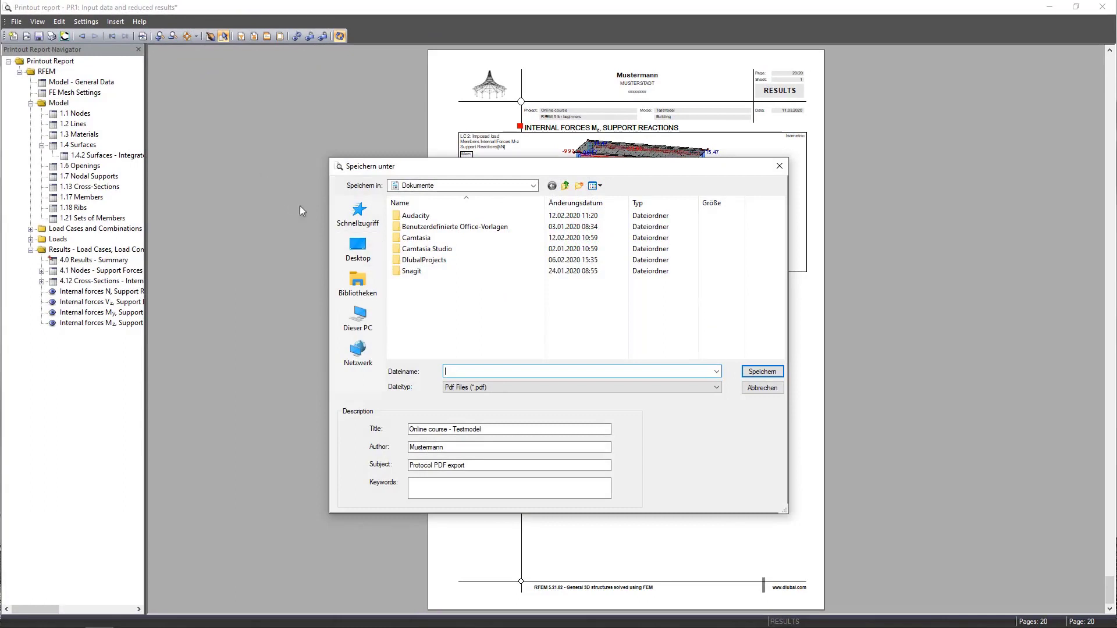
{"action": "left_click", "coordinate": [505, 370]}
{"action": "type", "text": "Test"}
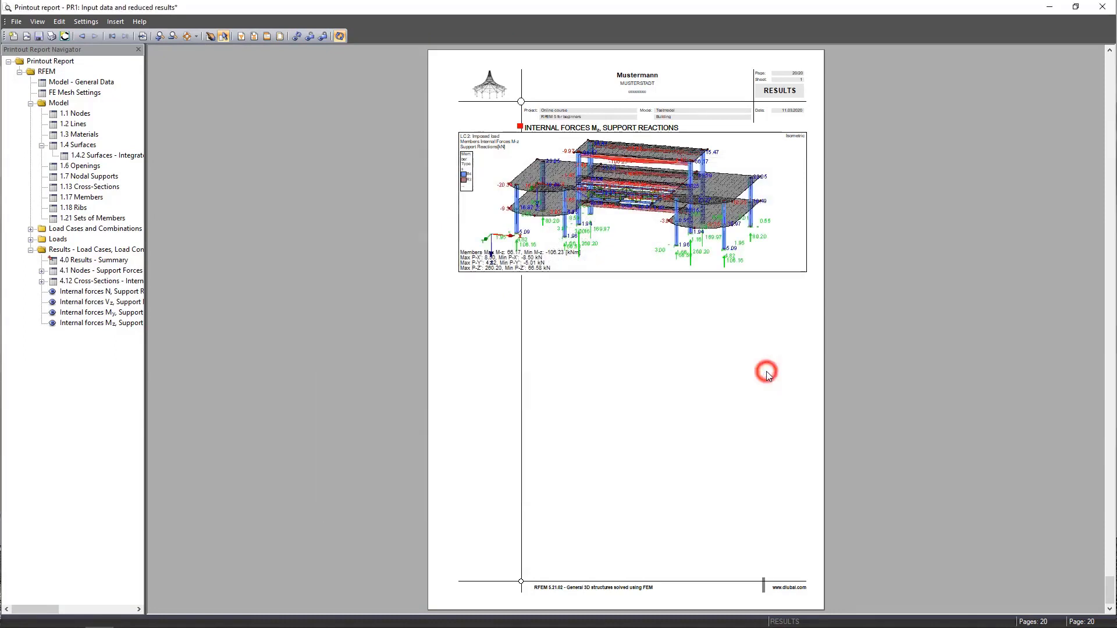
{"action": "left_click", "coordinate": [765, 371]}
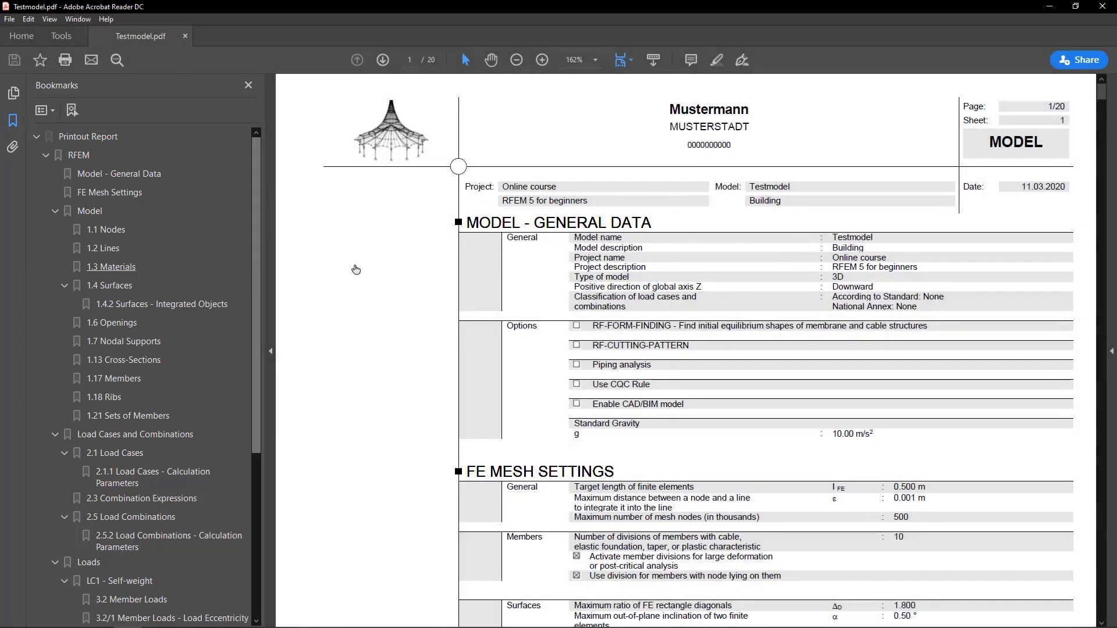
- Examine the cross-sections, the LC1 member loads and the internal forces N graphic through the exported PDF's bookmarks
{"action": "left_click_drag", "start_coordinate": [259, 275], "coordinate": [256, 373]}
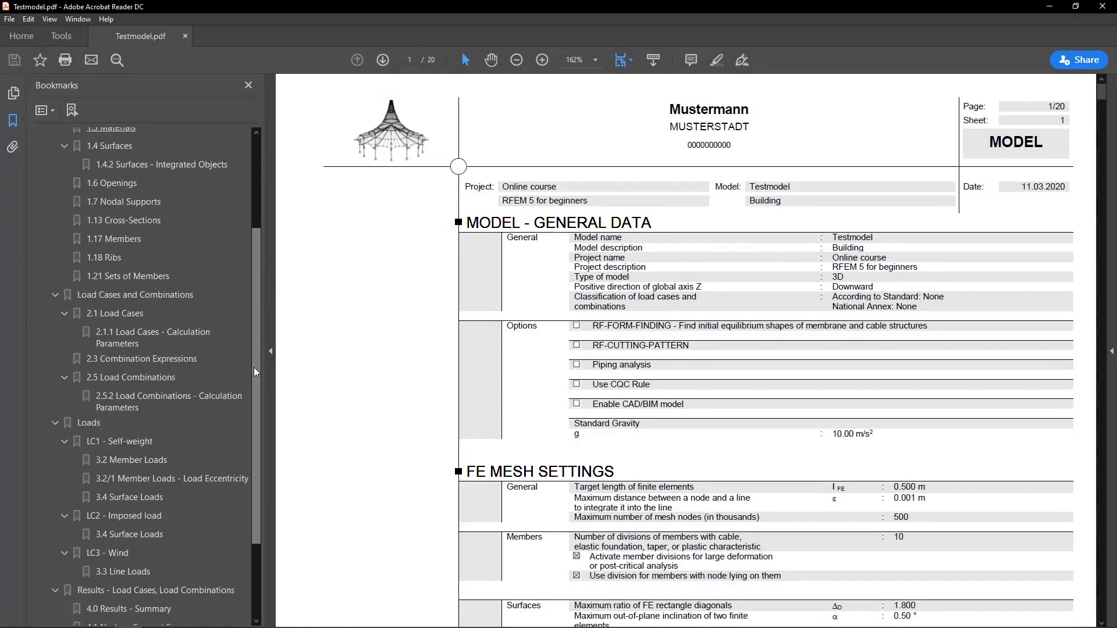
{"action": "left_click", "coordinate": [136, 226]}
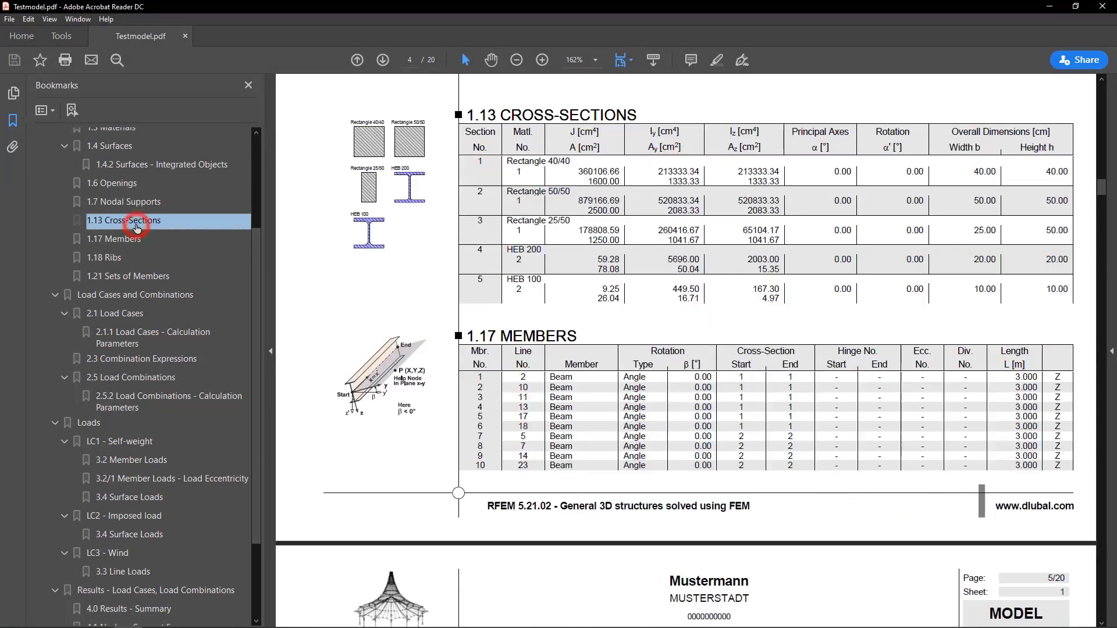
{"action": "left_click", "coordinate": [130, 460]}
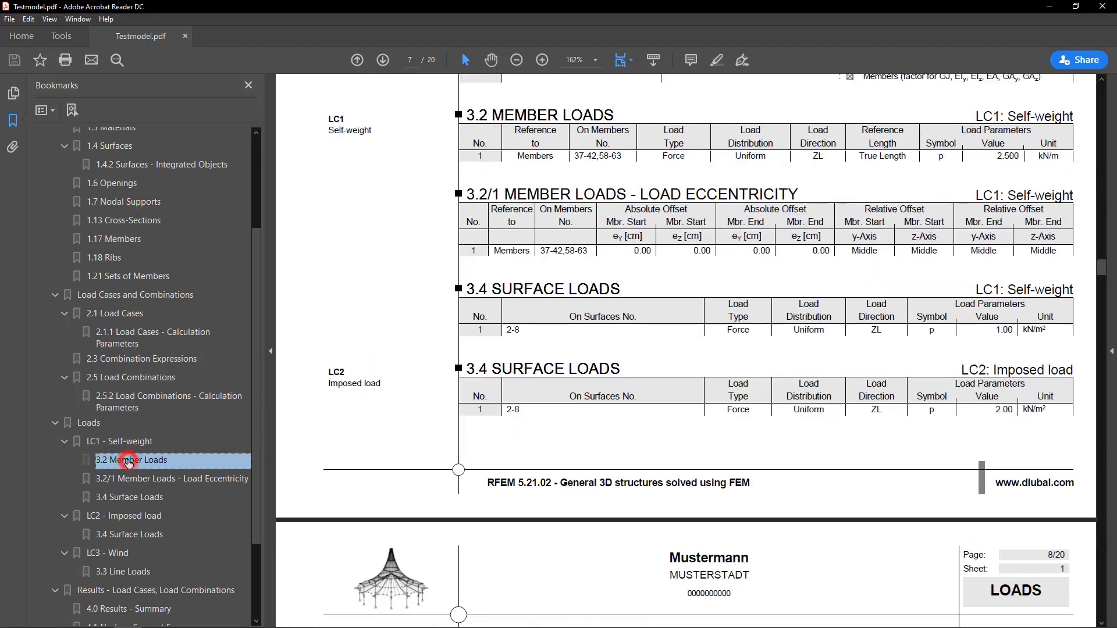
{"action": "scroll", "coordinate": [130, 469], "scroll_direction": "down", "scroll_amount": 2}
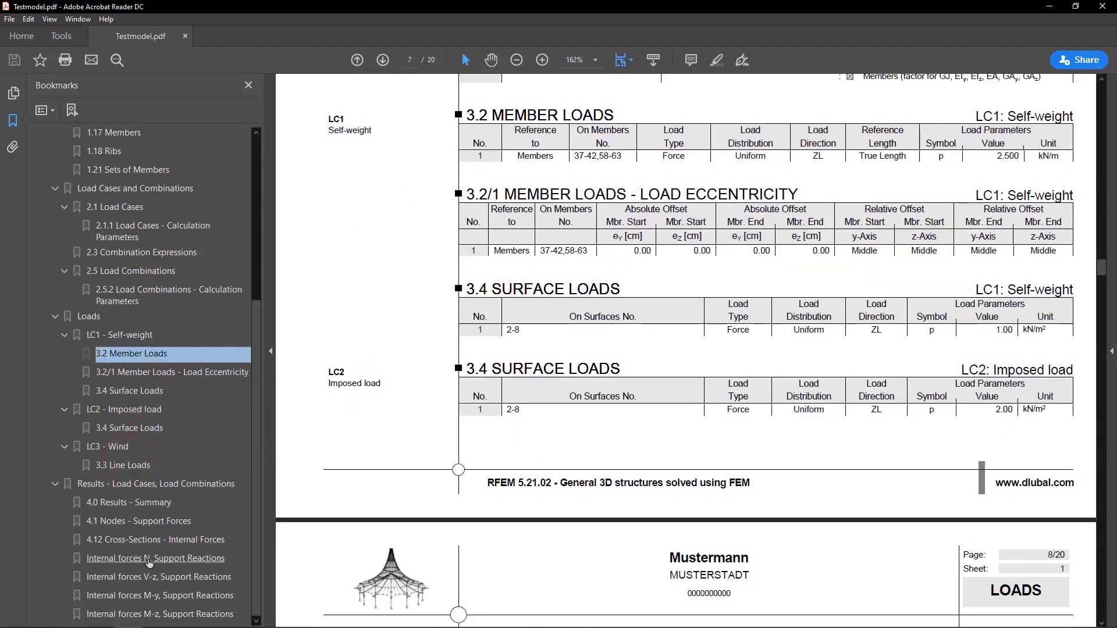
{"action": "left_click", "coordinate": [148, 560]}
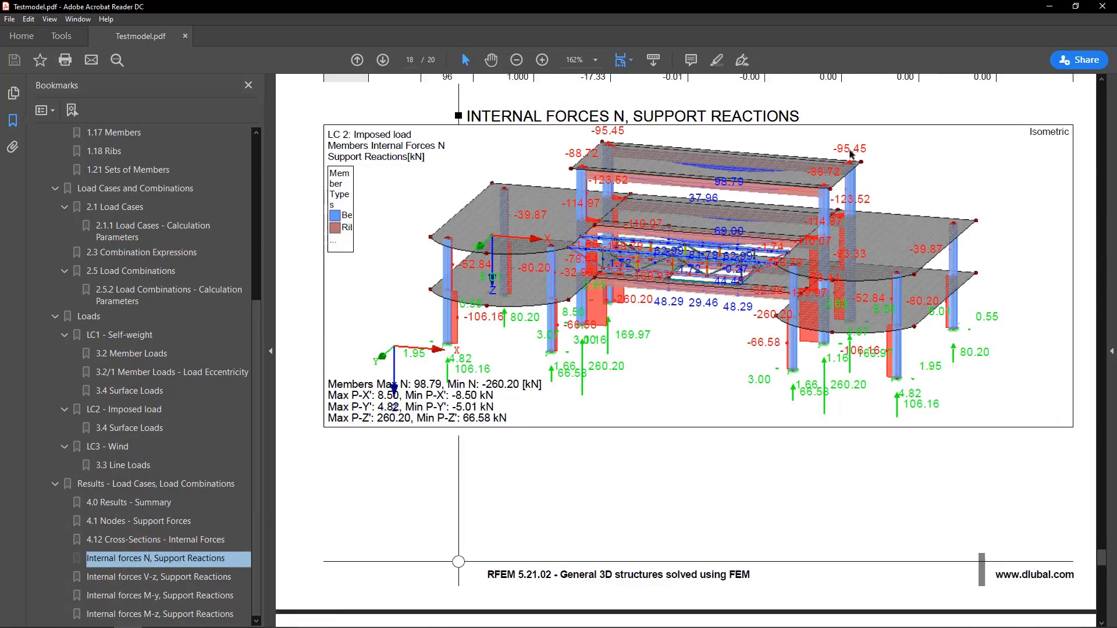
- Close the PDF and the printout report, saving the report
{"action": "left_click", "coordinate": [1102, 7]}
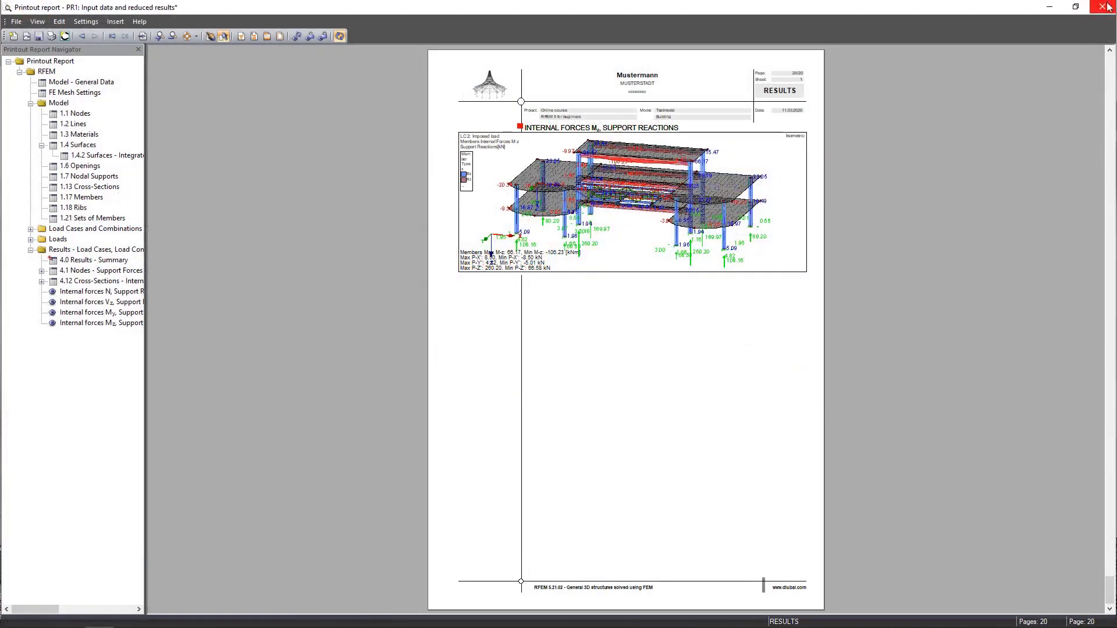
{"action": "left_click", "coordinate": [1105, 7]}
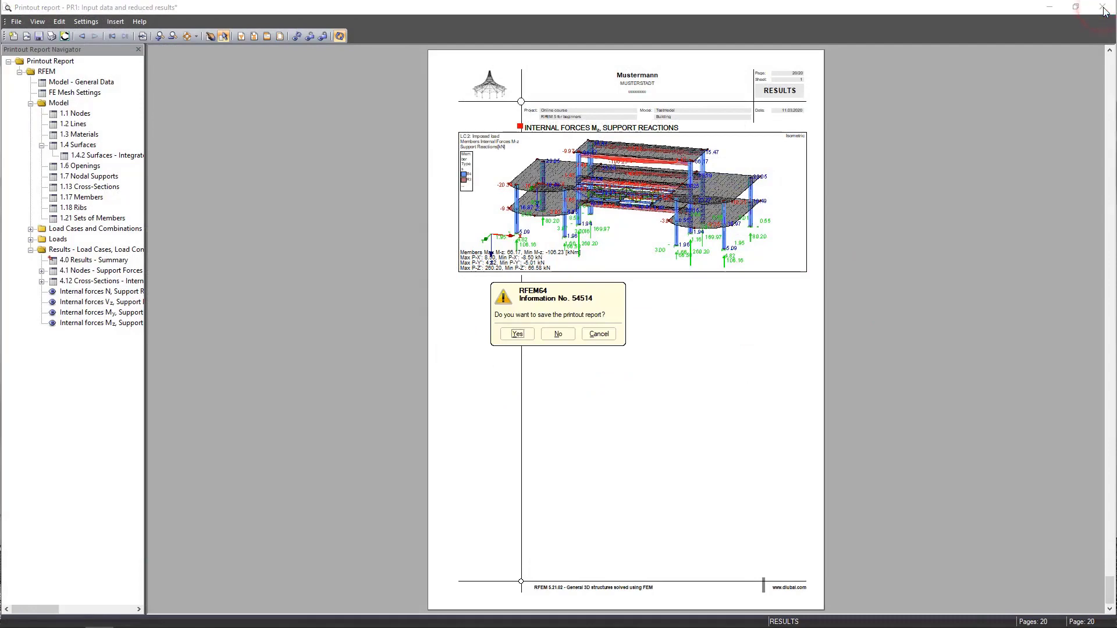
{"action": "left_click", "coordinate": [523, 333]}
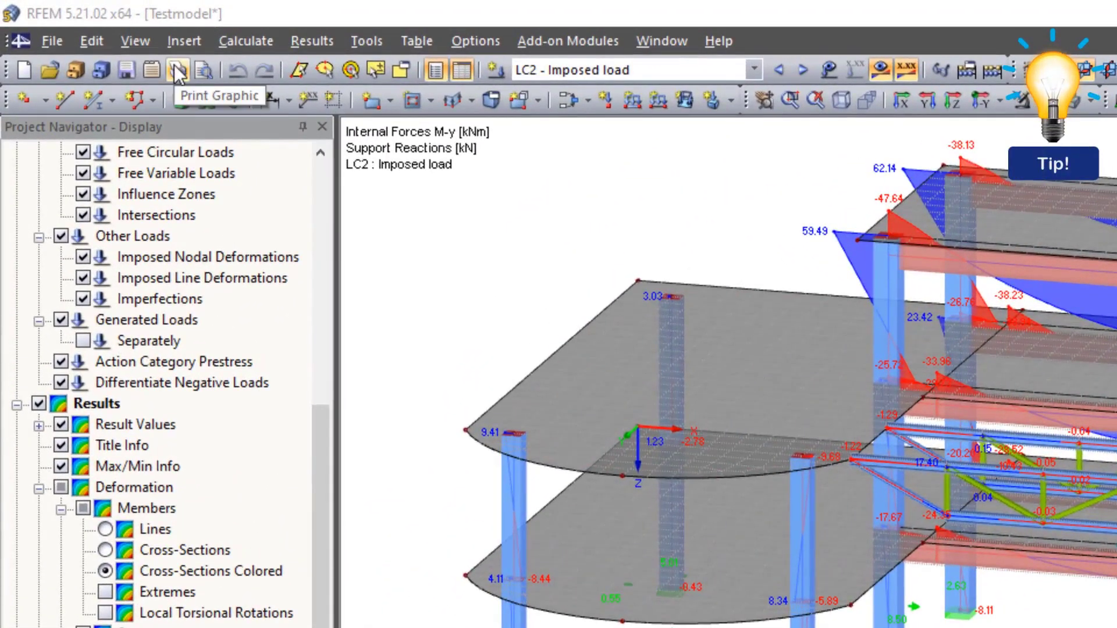
{"action": "left_click", "coordinate": [164, 65]}
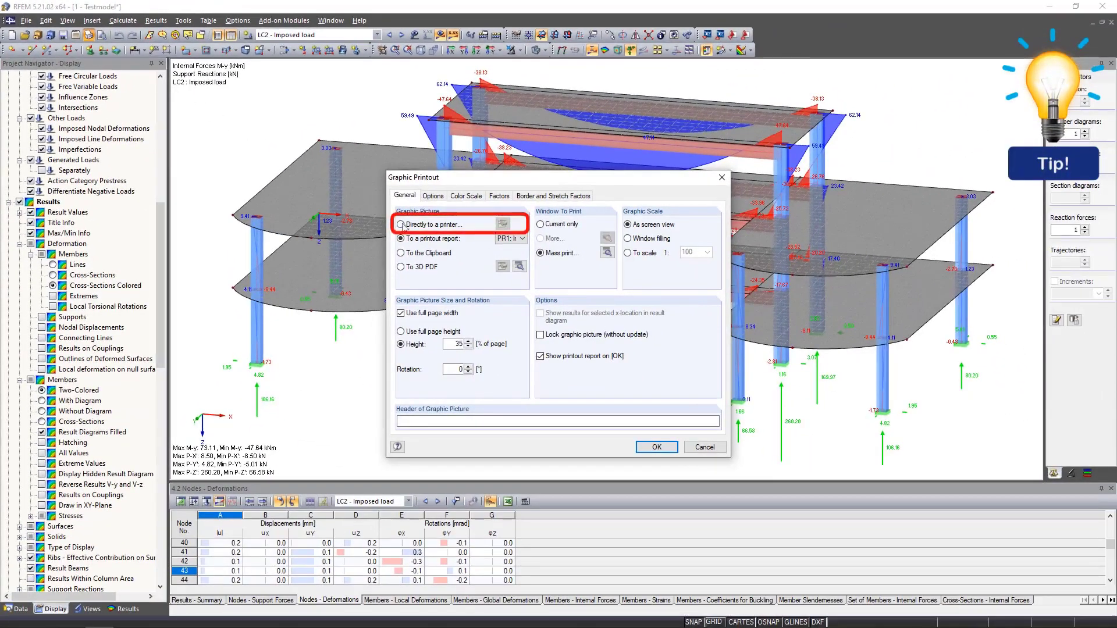
{"action": "left_click", "coordinate": [401, 224]}
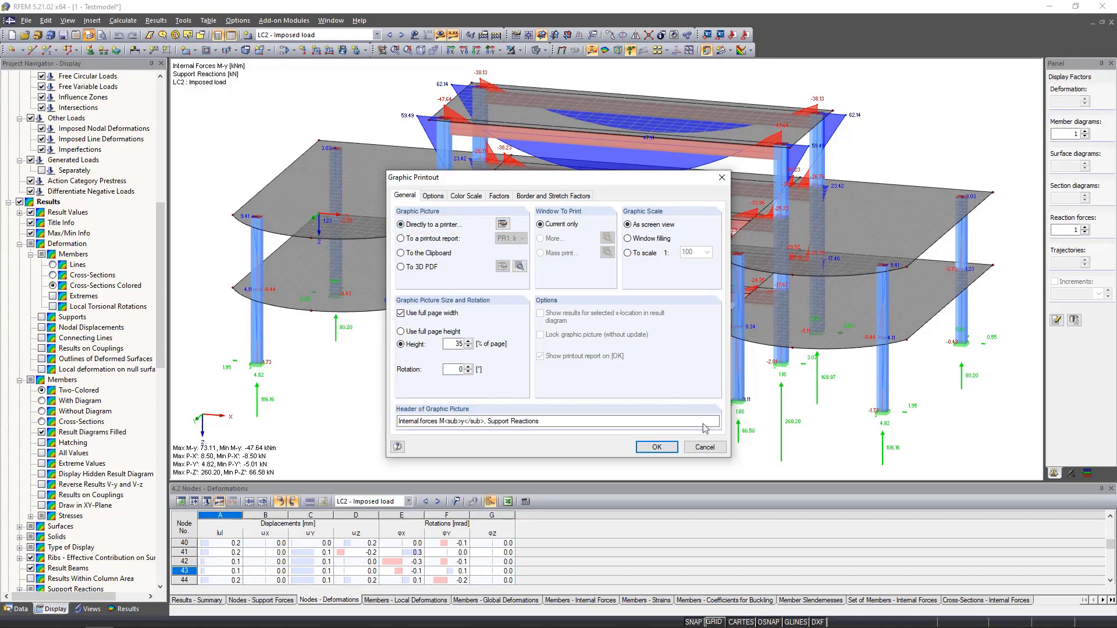
{"action": "left_click", "coordinate": [712, 446]}
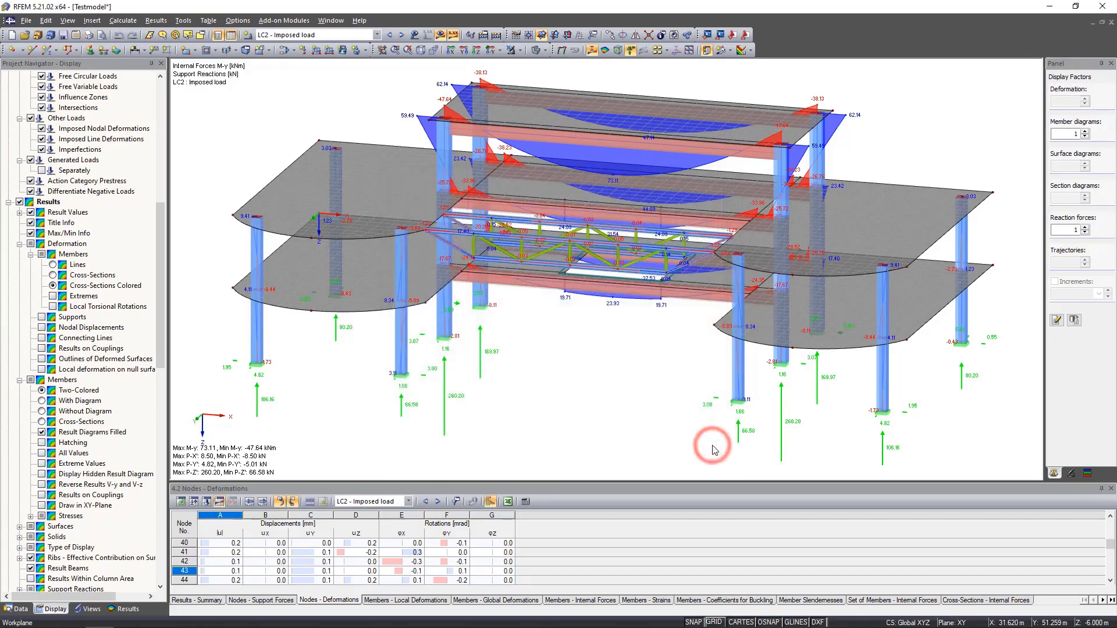